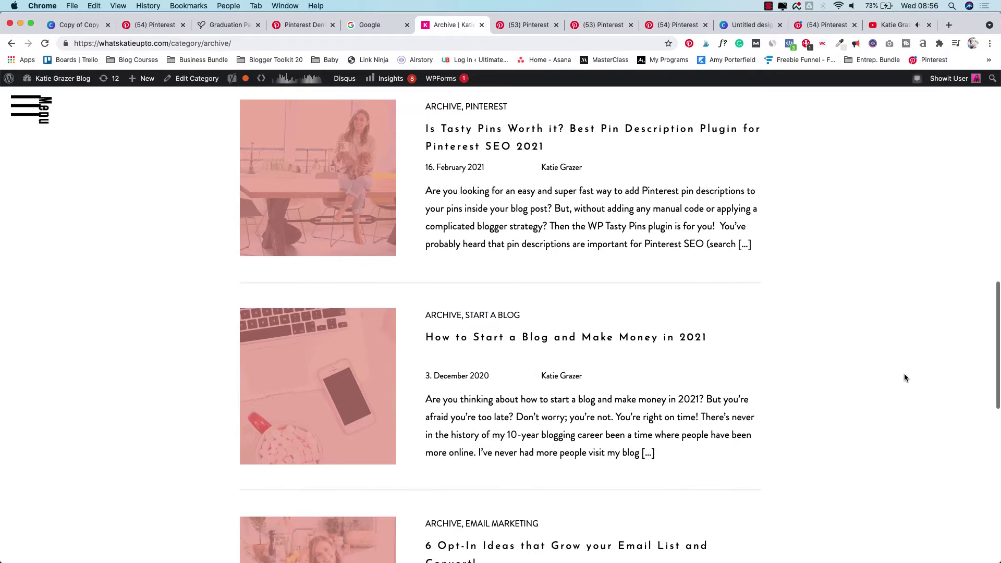
- Look through the post listings in the blog's Archive category, down to the older posts link
scroll(904, 376, "down", 3)
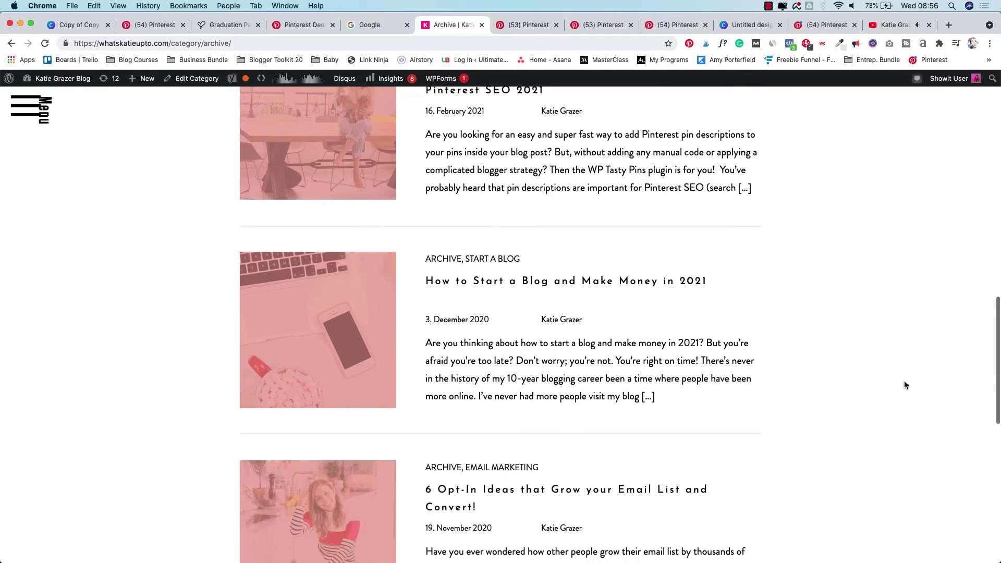
scroll(904, 385, "down", 1)
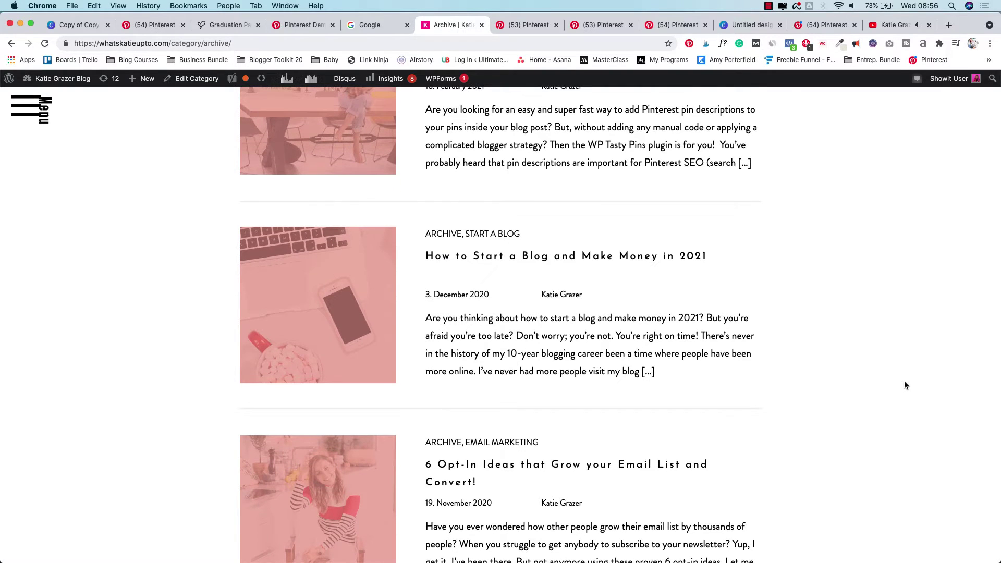
scroll(905, 385, "down", 1)
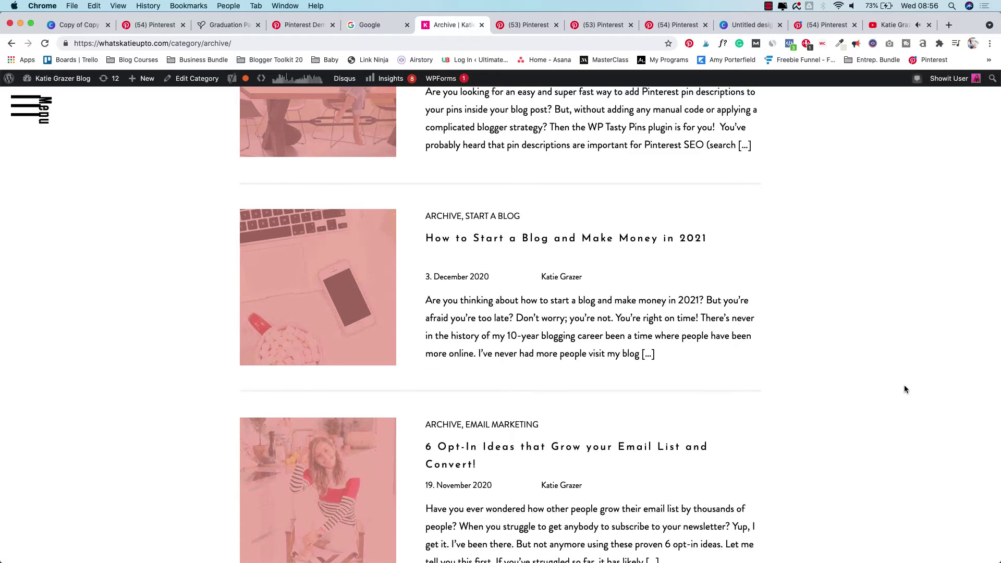
scroll(904, 388, "down", 1)
scroll(905, 396, "down", 1)
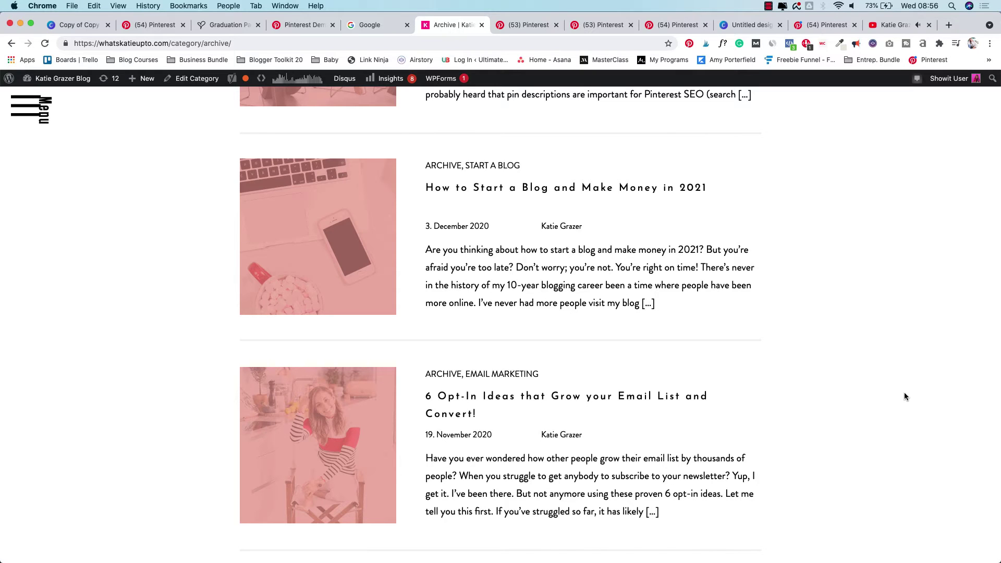
scroll(901, 413, "down", 3)
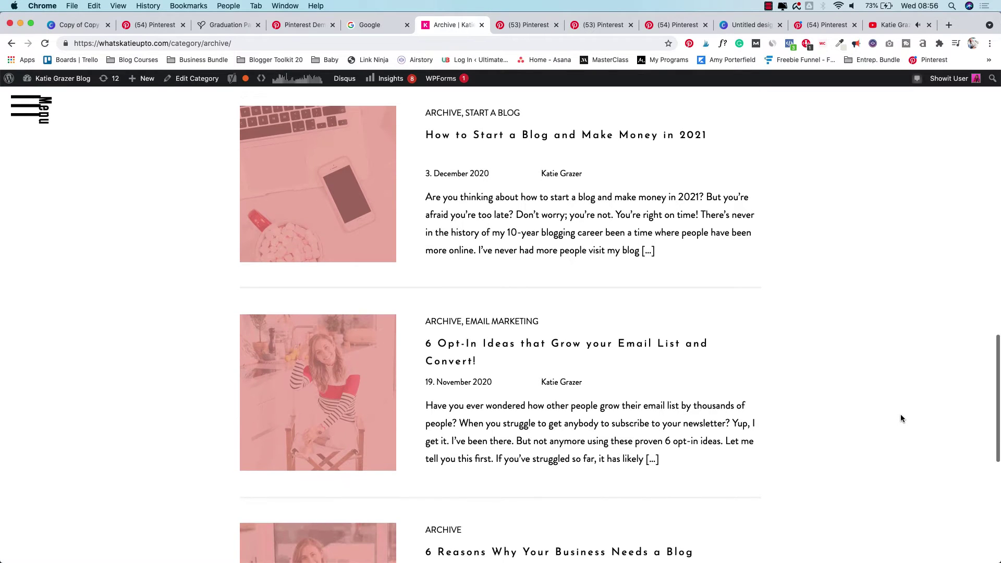
scroll(899, 436, "down", 3)
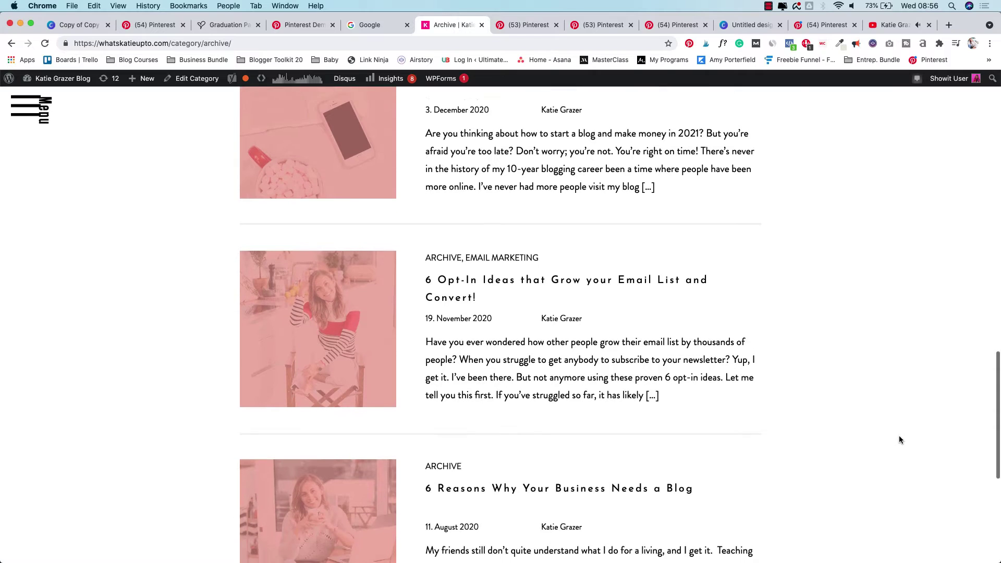
scroll(899, 439, "down", 3)
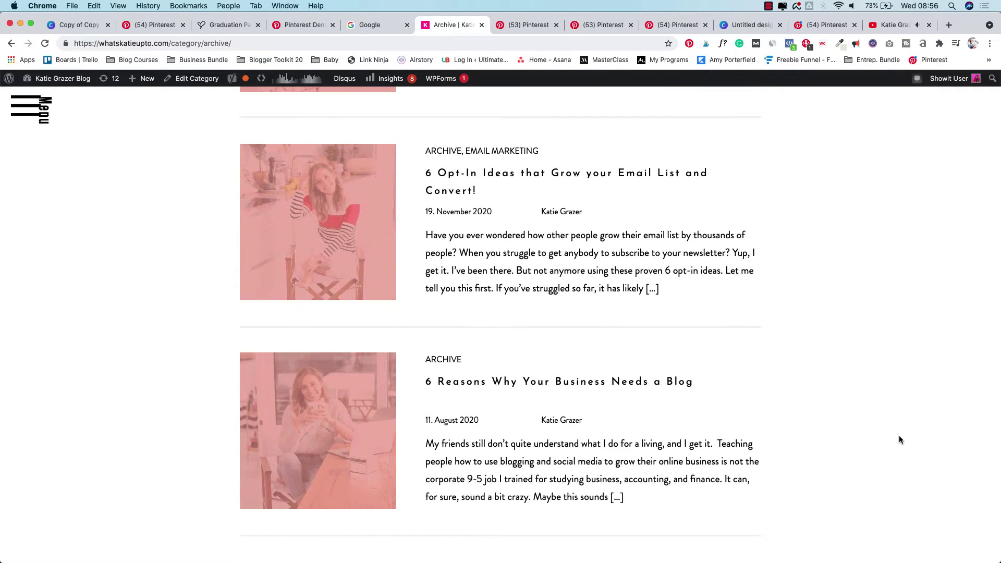
scroll(899, 440, "down", 3)
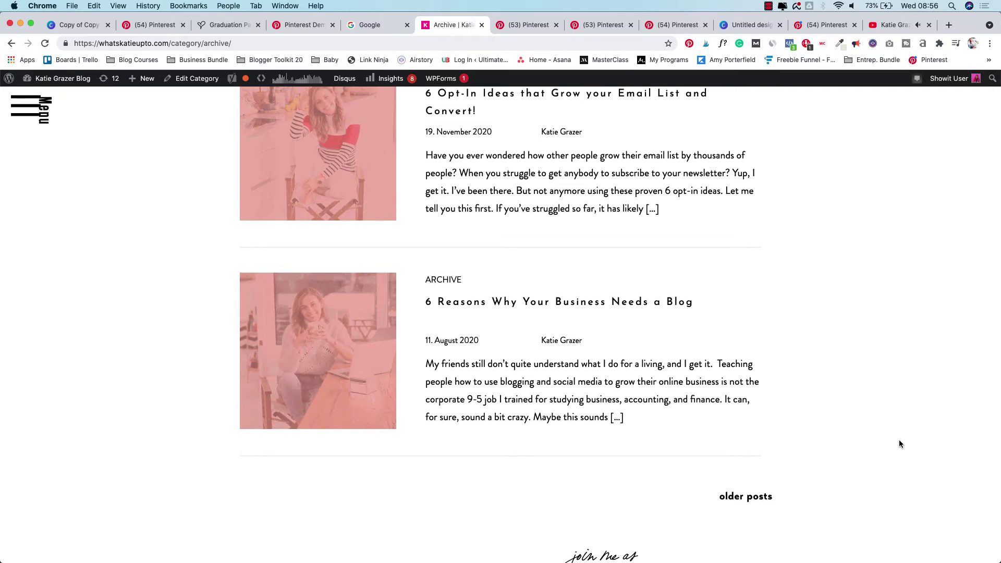
scroll(898, 443, "up", 3)
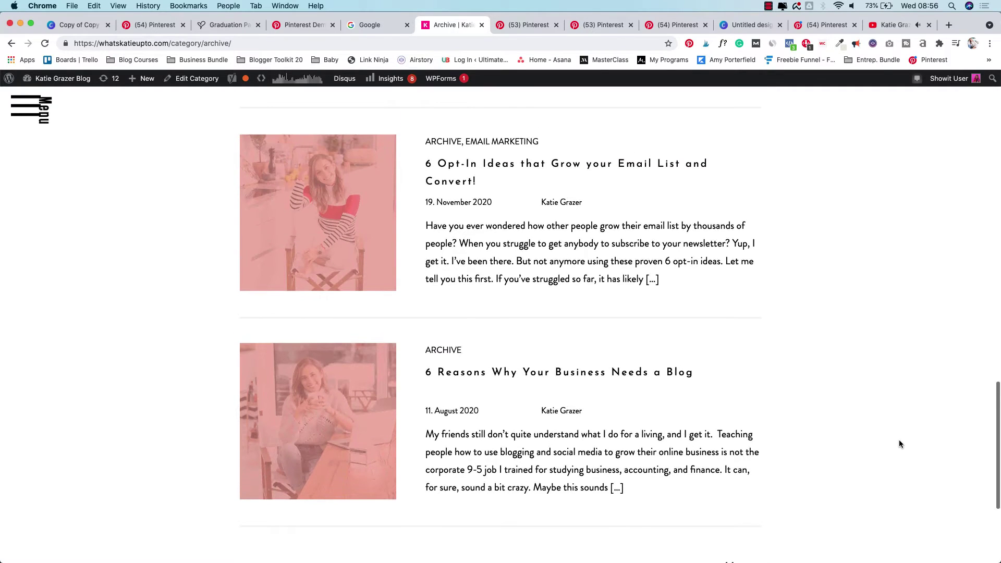
scroll(899, 444, "up", 2)
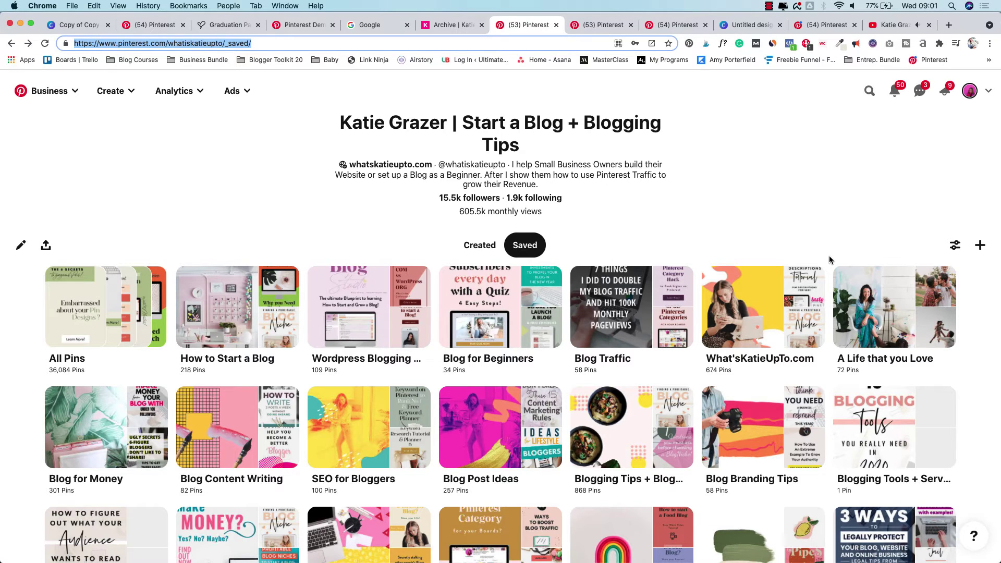
- Replace the board name in the Pinterest Create board dialog with "breakfast recipe ideas"
scroll(830, 260, "down", 1)
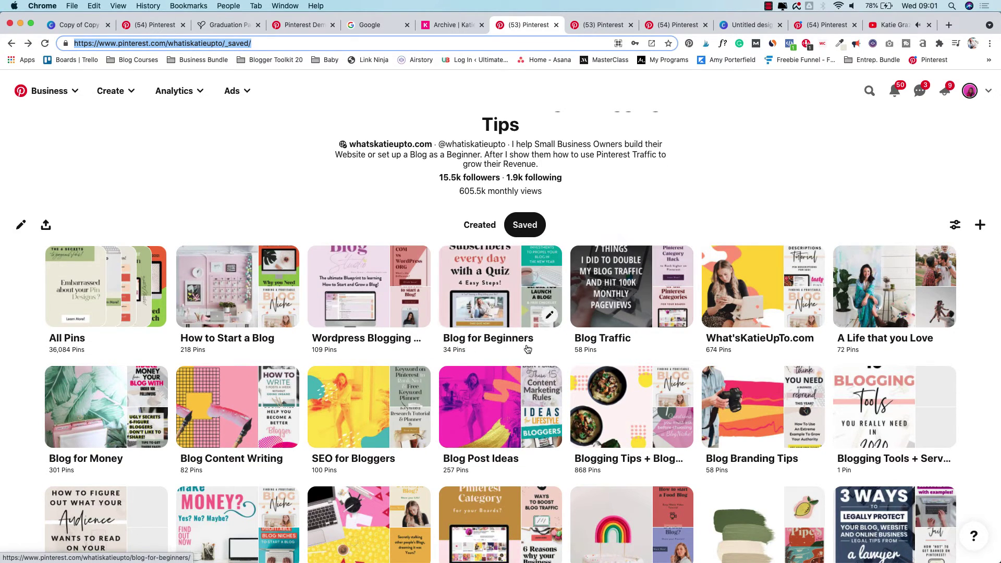
left_click(600, 24)
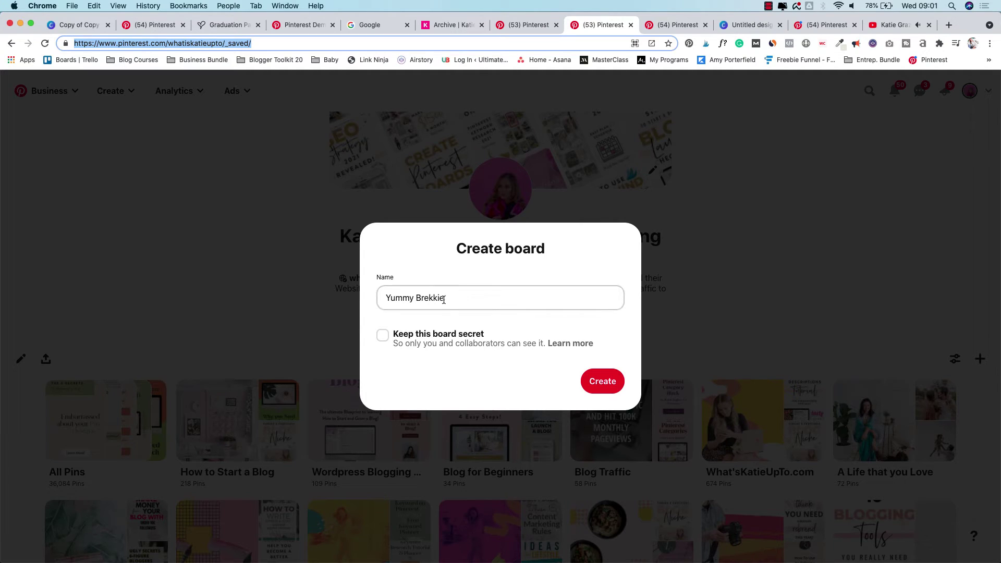
left_click_drag(472, 299, 367, 302)
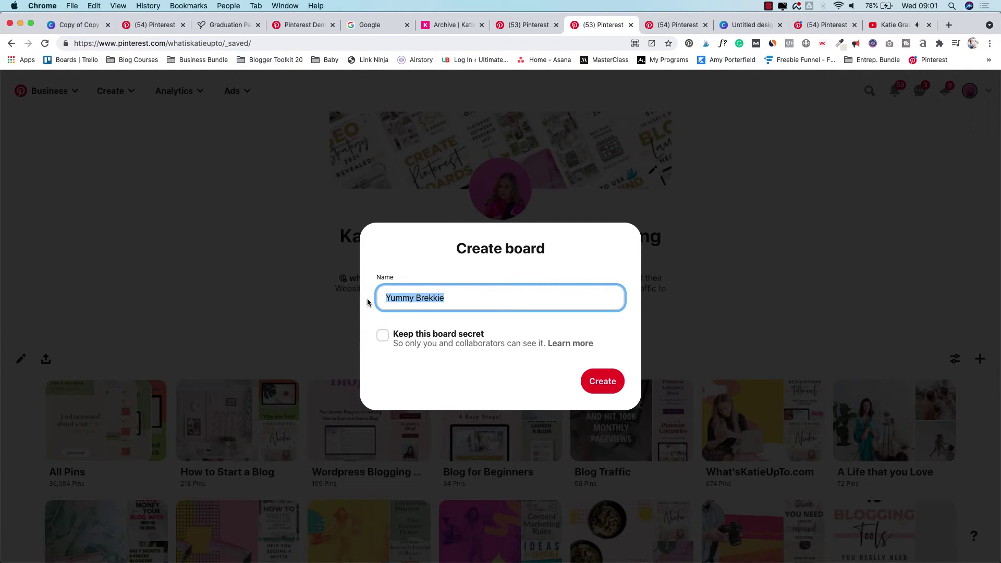
type("b")
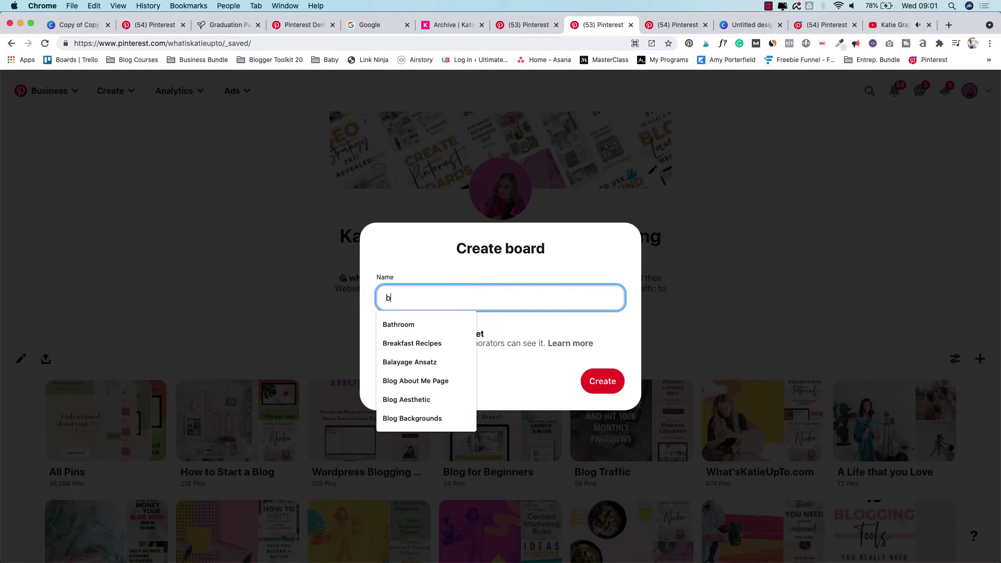
type("reakfast recipe ideas")
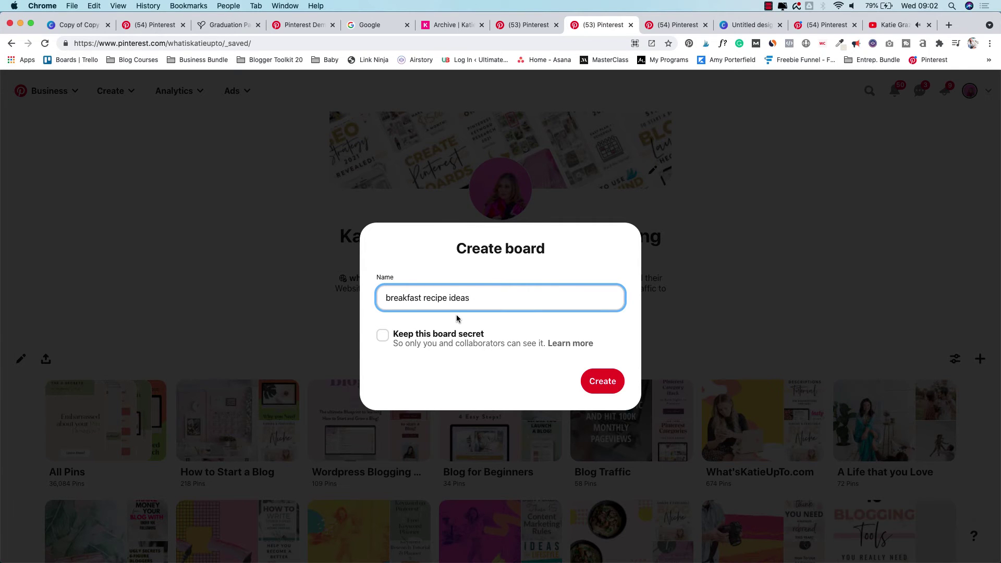
- Switch to the How to Start a Blog board, view its board options, and close them again
key("ctrl+Tab")
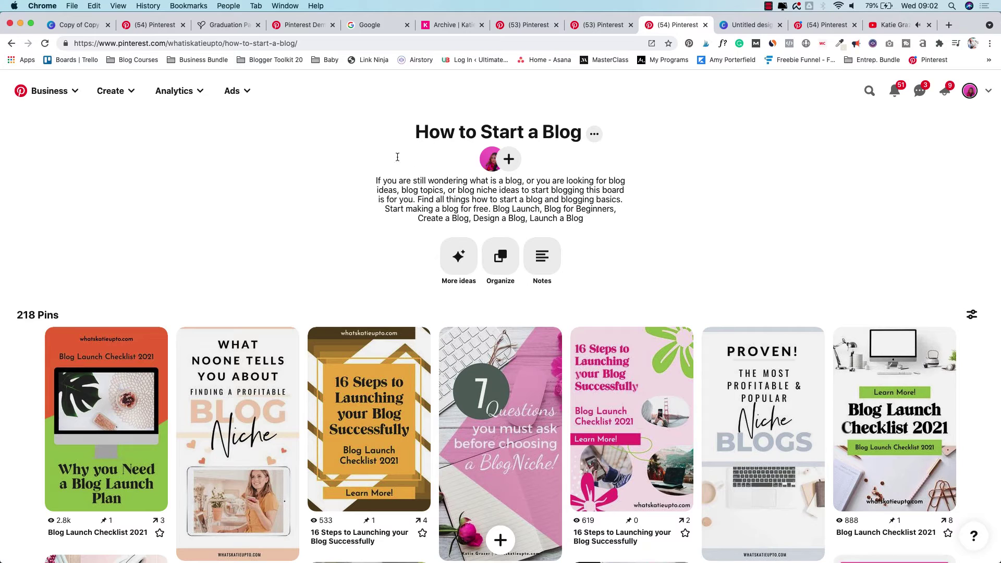
left_click(595, 135)
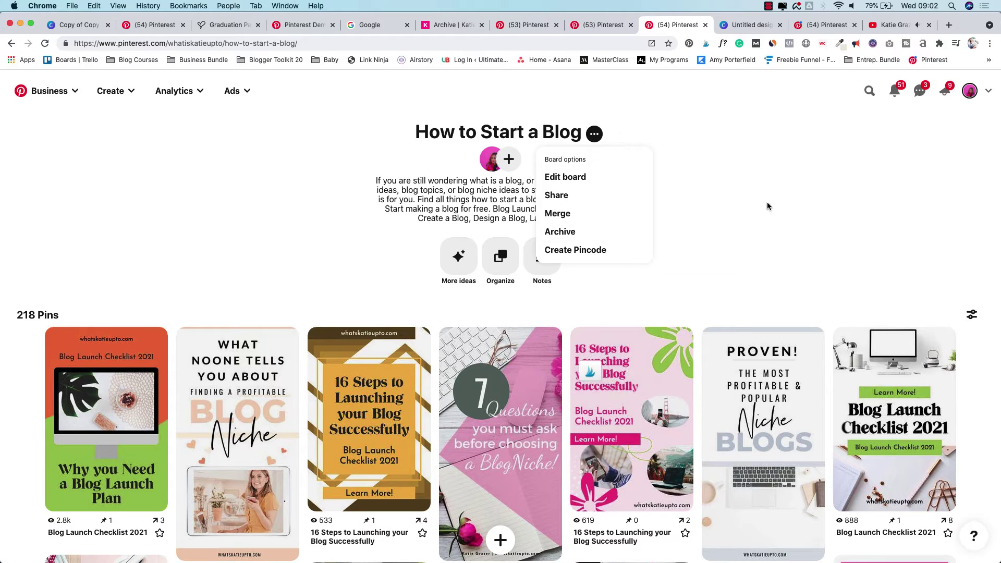
left_click(790, 217)
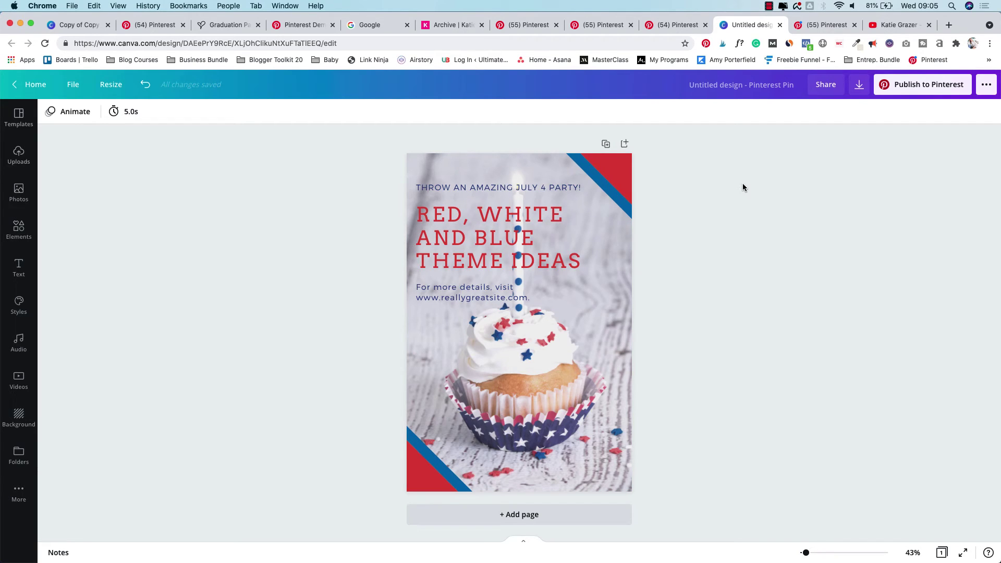
- Download the July 4 cupcake Pinterest Pin design from Canva as a PNG
left_click(859, 86)
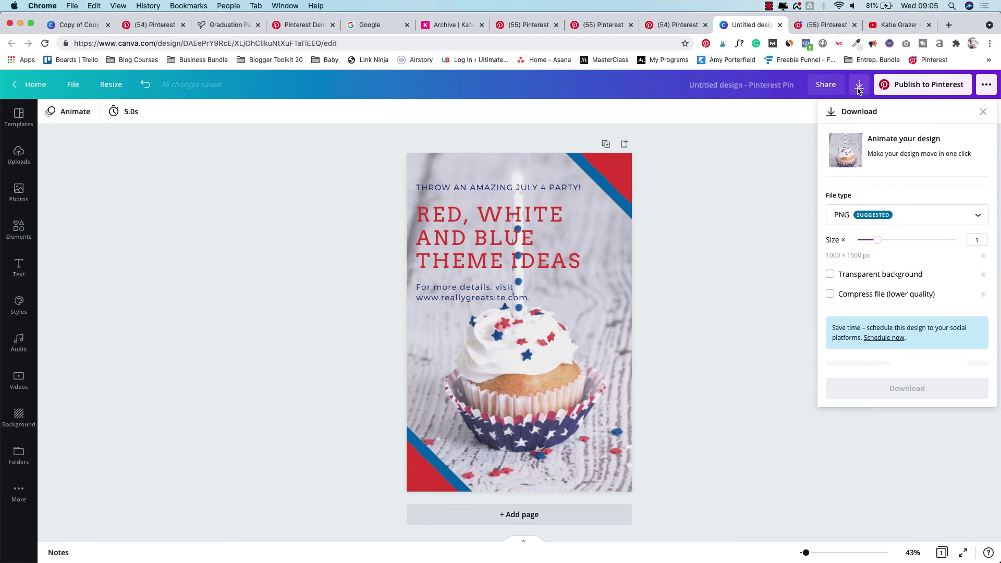
left_click(938, 368)
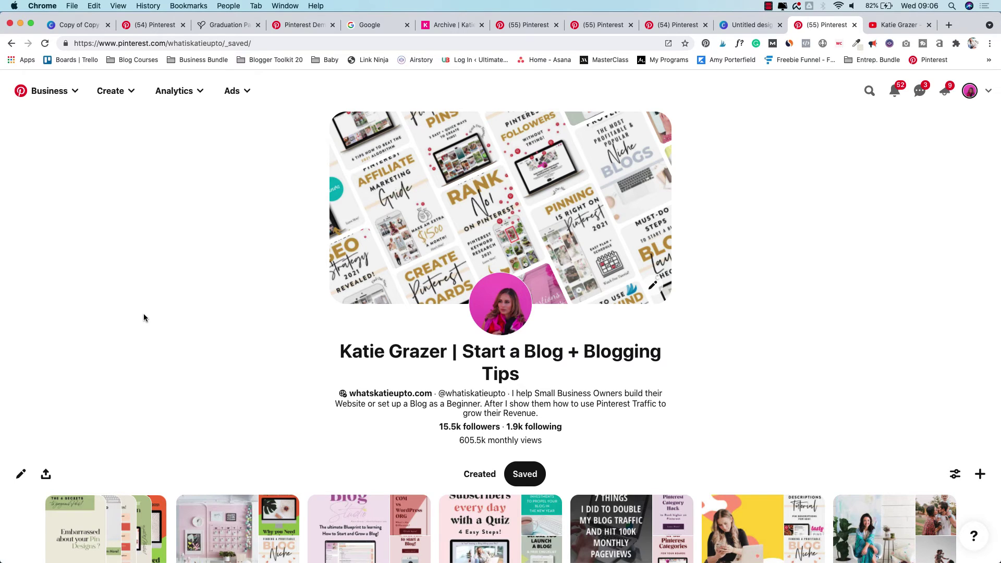
- Start a new Pin on Pinterest and upload the downloaded July 4 cupcake image to it
left_click(116, 90)
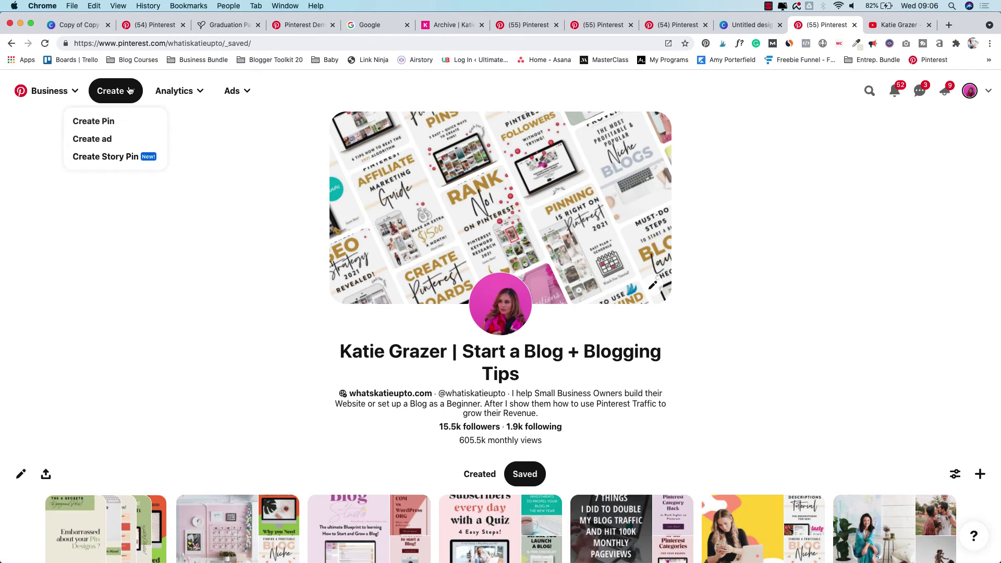
left_click(97, 127)
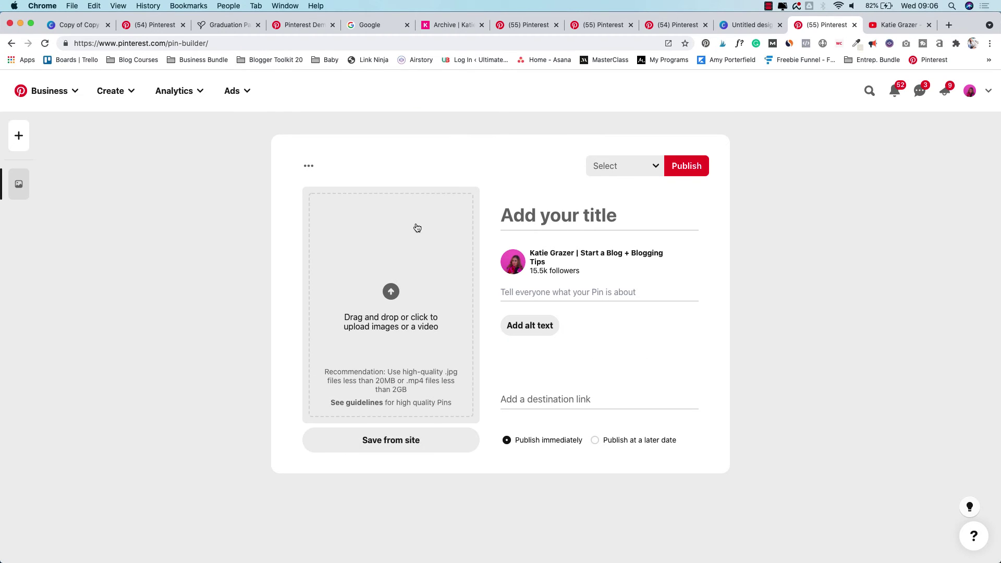
left_click_drag(207, 548, 391, 312)
- Give the Pin the title "4th of July Party" and the description "your description goes here"
left_click(545, 219)
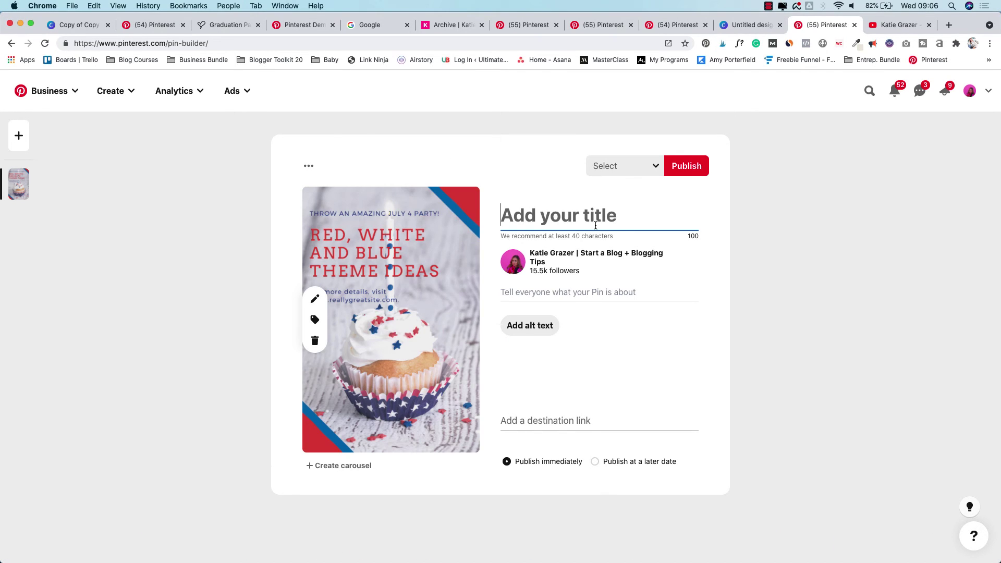
type("4th of July Party")
key("Tab")
type("you")
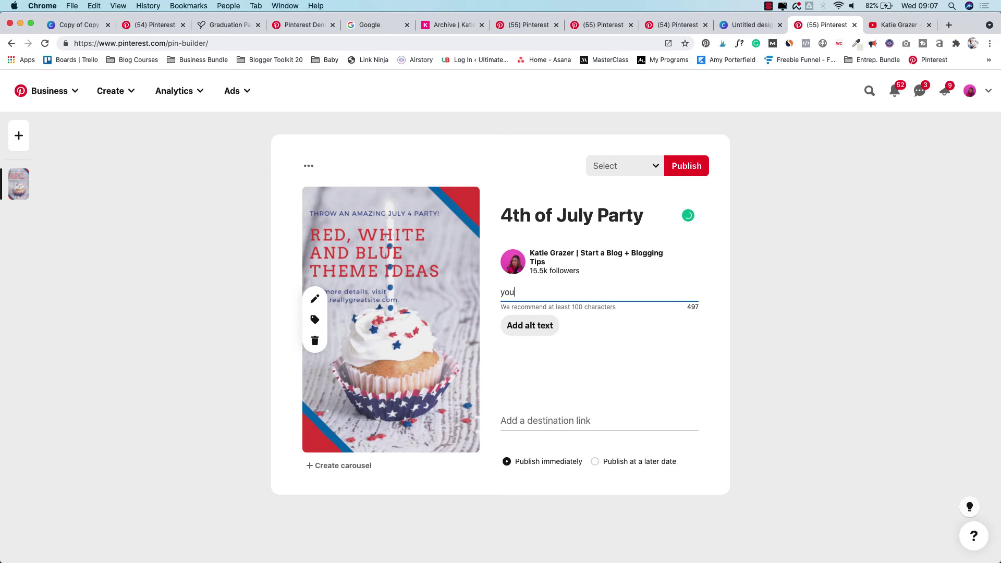
type("r description goes here")
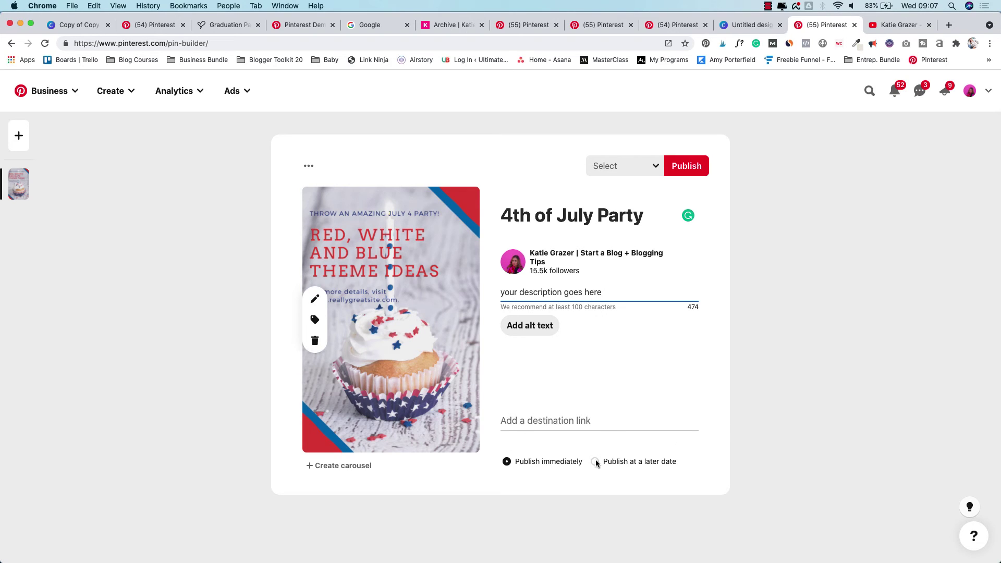
left_click(509, 195)
left_click(578, 424)
type("https://whatskatieupto.com/category/archive/")
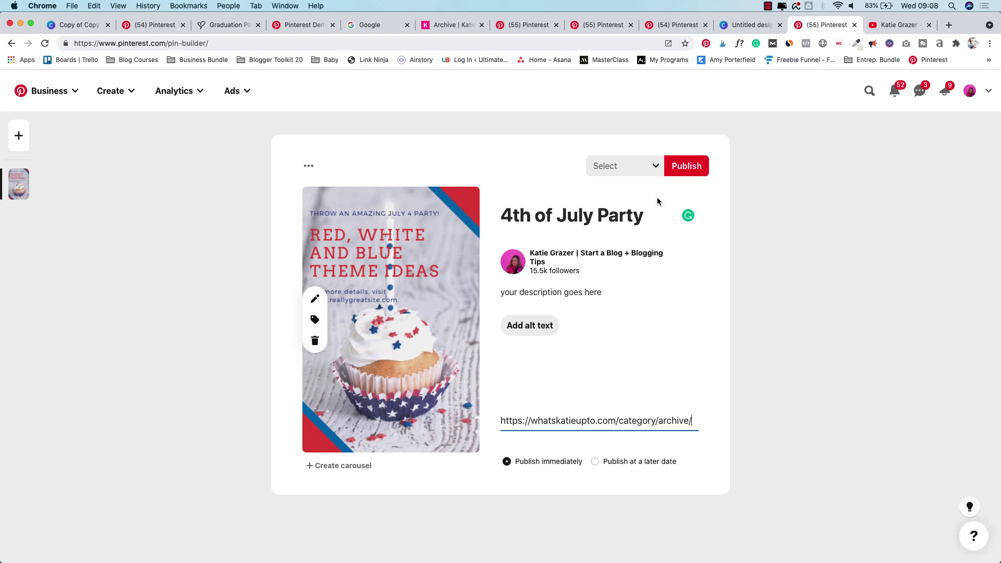
- Publish the Pin immediately to the Blog Banner board and open the published Pin
left_click(655, 166)
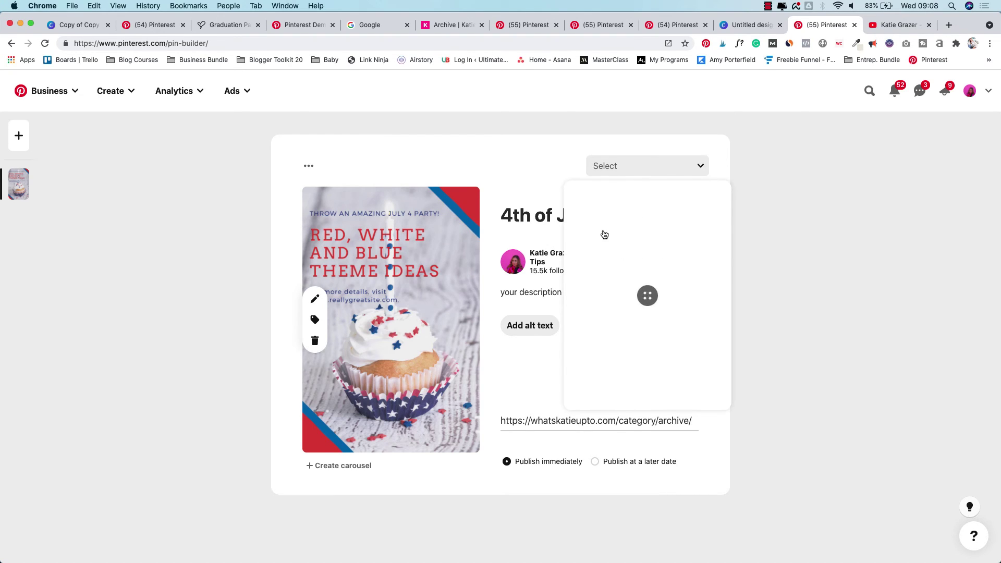
scroll(605, 242, "down", 1)
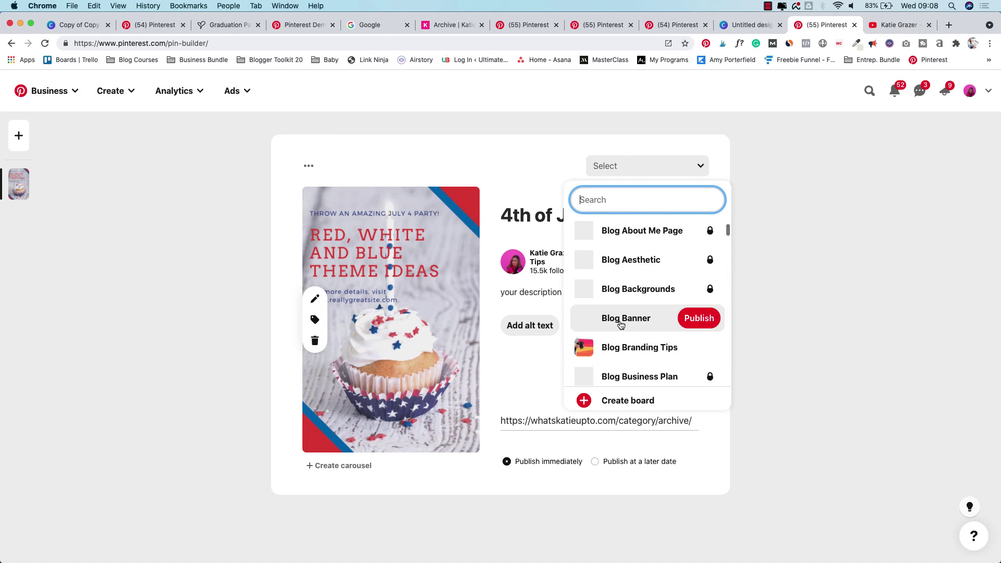
left_click(695, 322)
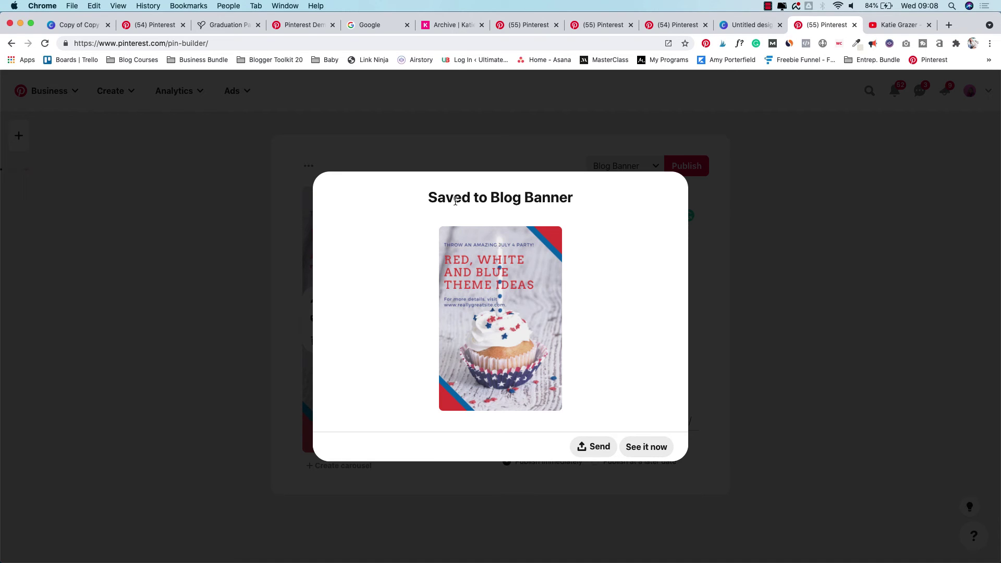
left_click(664, 451)
left_click(608, 500)
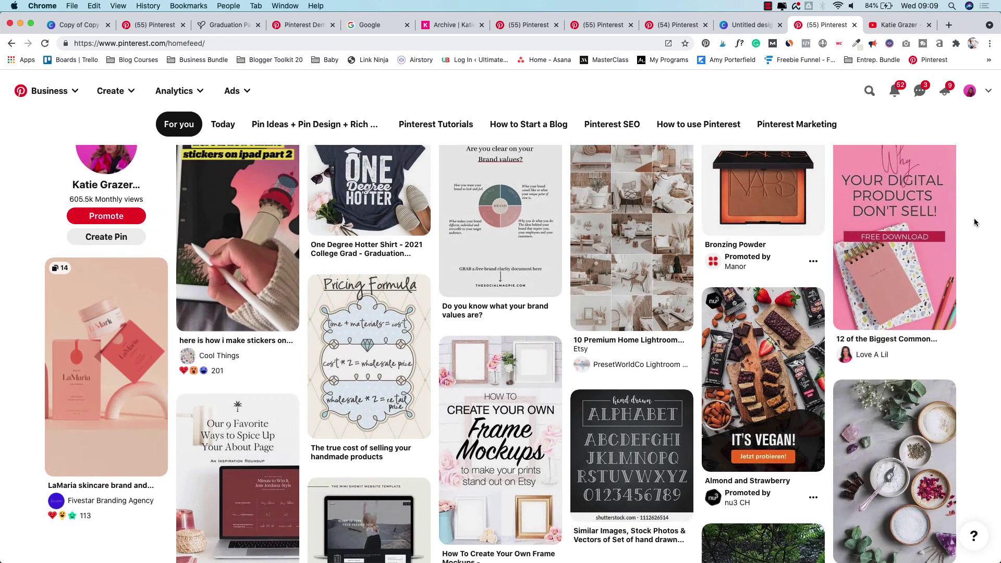
- Browse the recommended Pins in the For you home feed
scroll(974, 218, "down", 3)
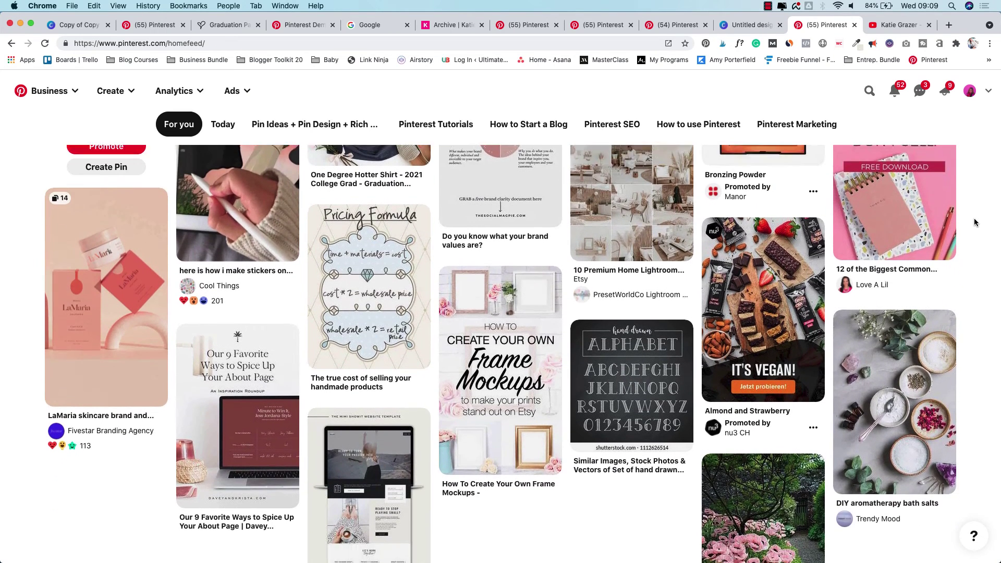
scroll(974, 222, "down", 3)
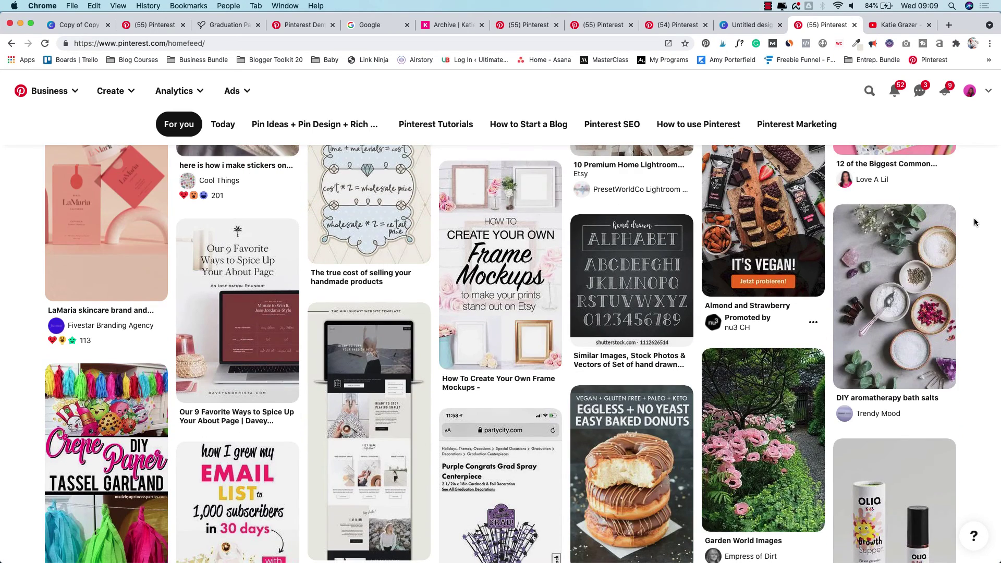
scroll(974, 221, "down", 3)
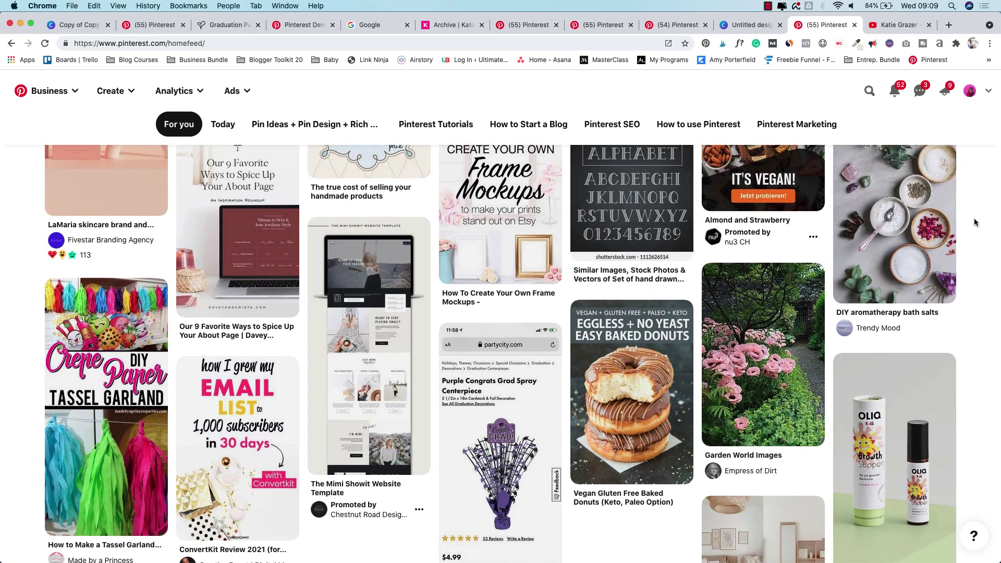
scroll(974, 222, "down", 4)
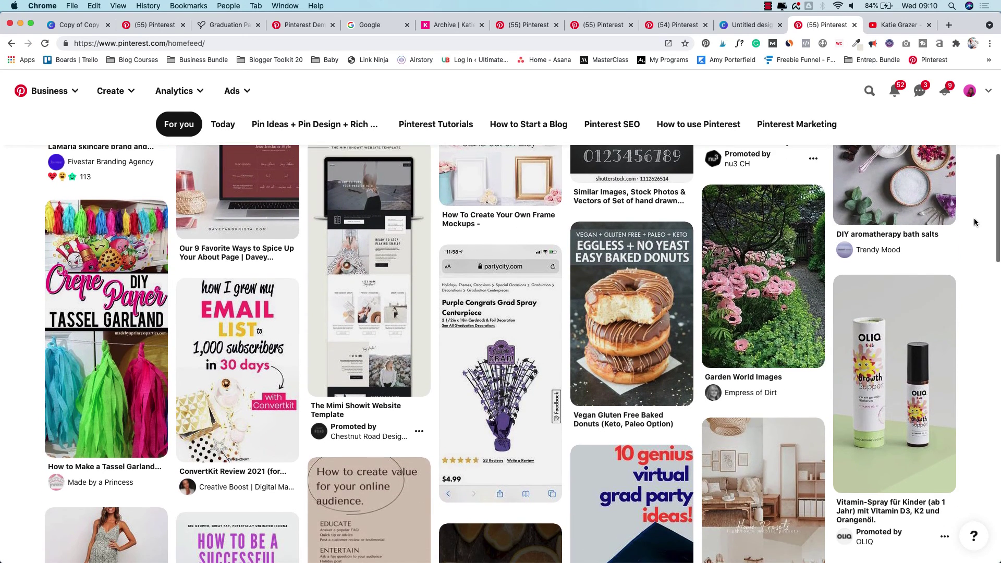
scroll(975, 223, "down", 3)
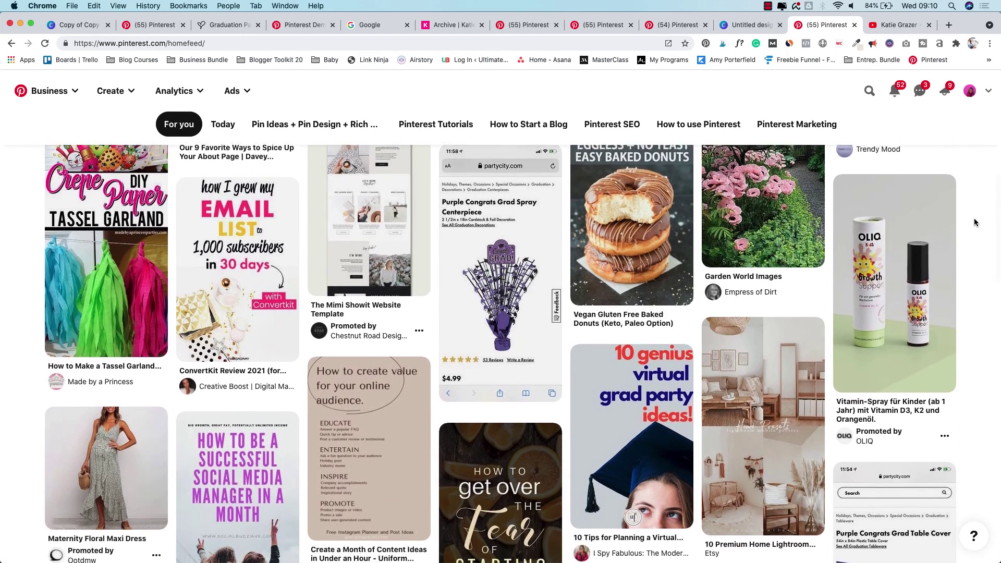
- Look further down the home feed at the mix of suggested and promoted Pins on blogging, graduation parties and home decor
scroll(975, 222, "down", 4)
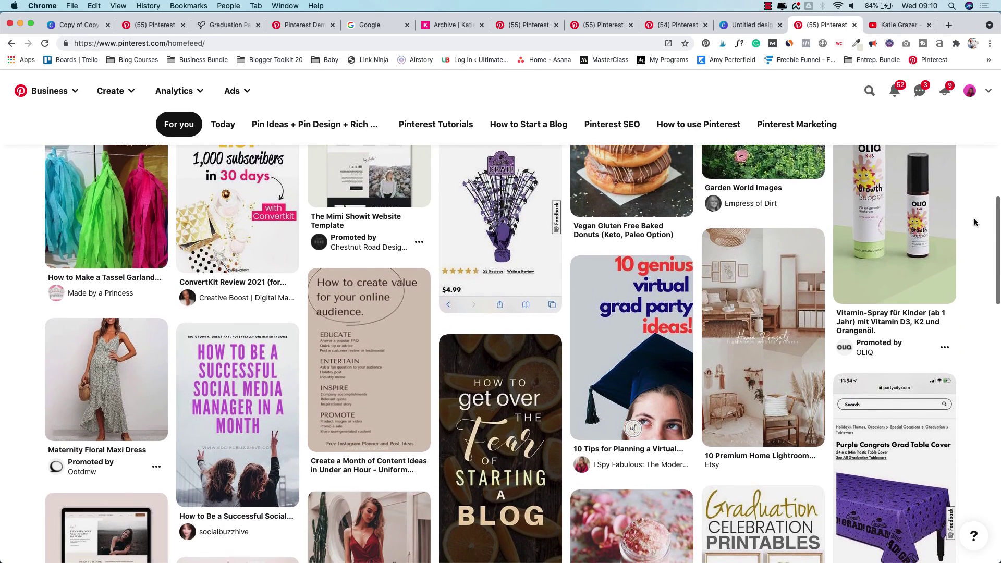
scroll(975, 223, "down", 6)
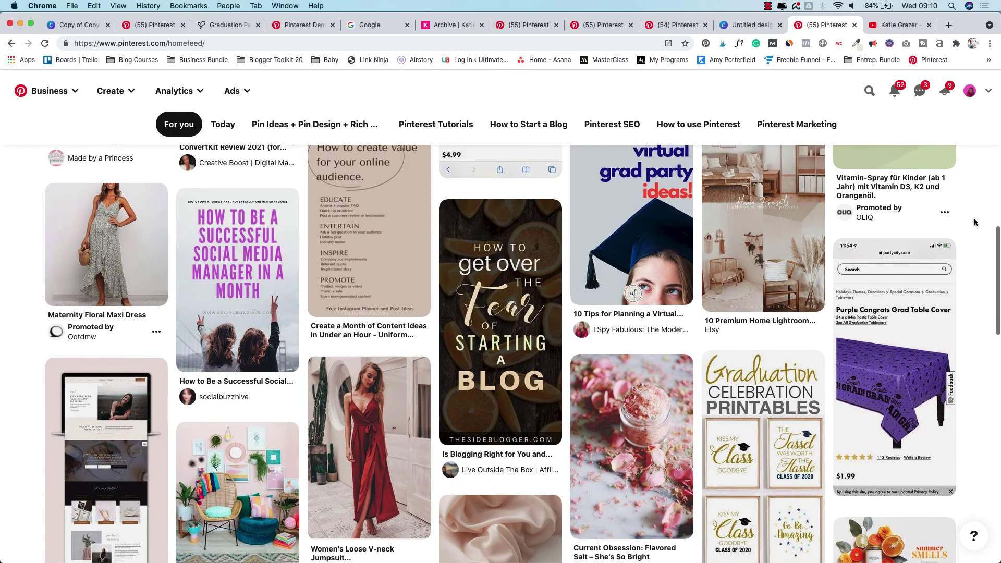
scroll(975, 223, "down", 5)
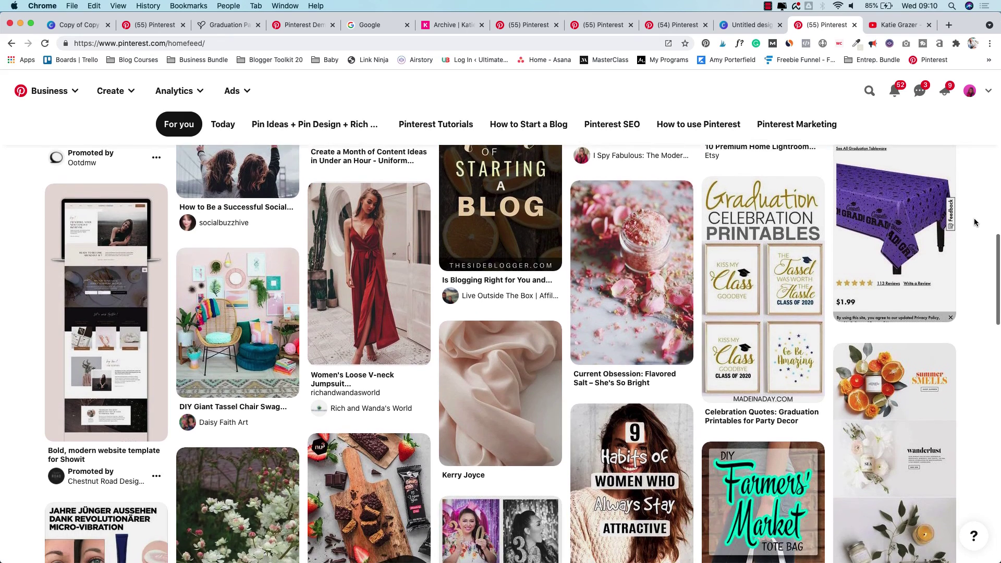
scroll(975, 223, "down", 5)
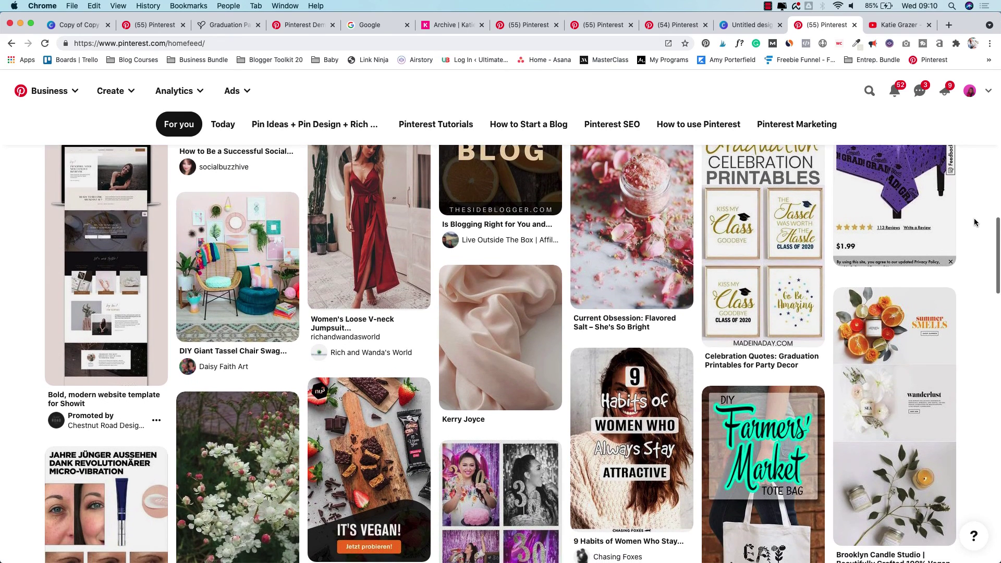
scroll(975, 223, "down", 4)
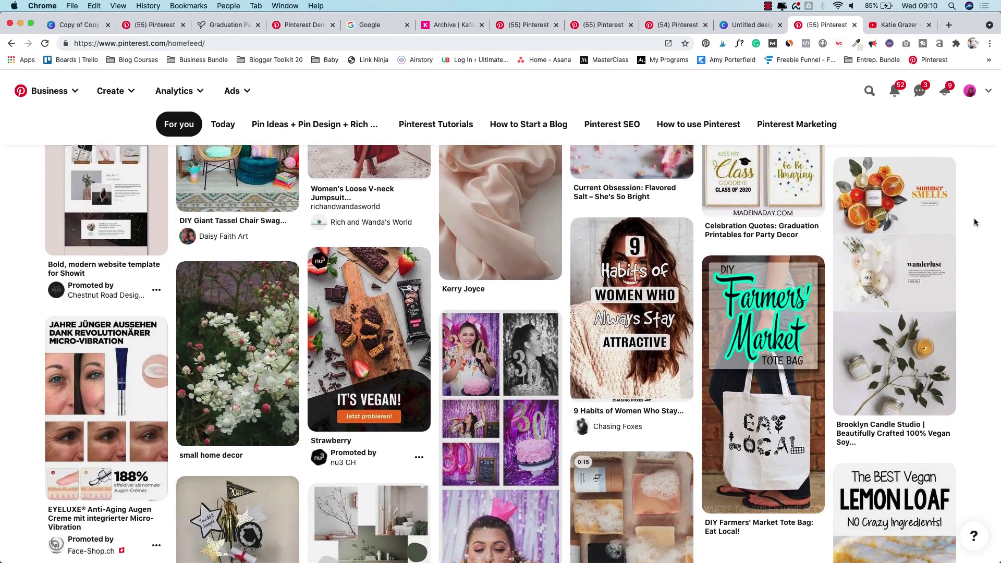
scroll(975, 223, "down", 5)
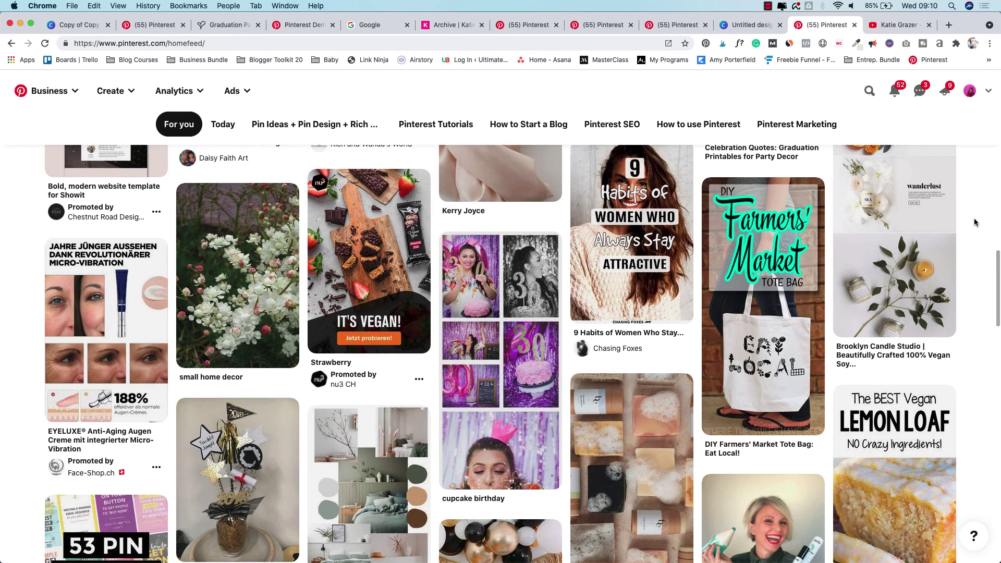
scroll(975, 222, "down", 3)
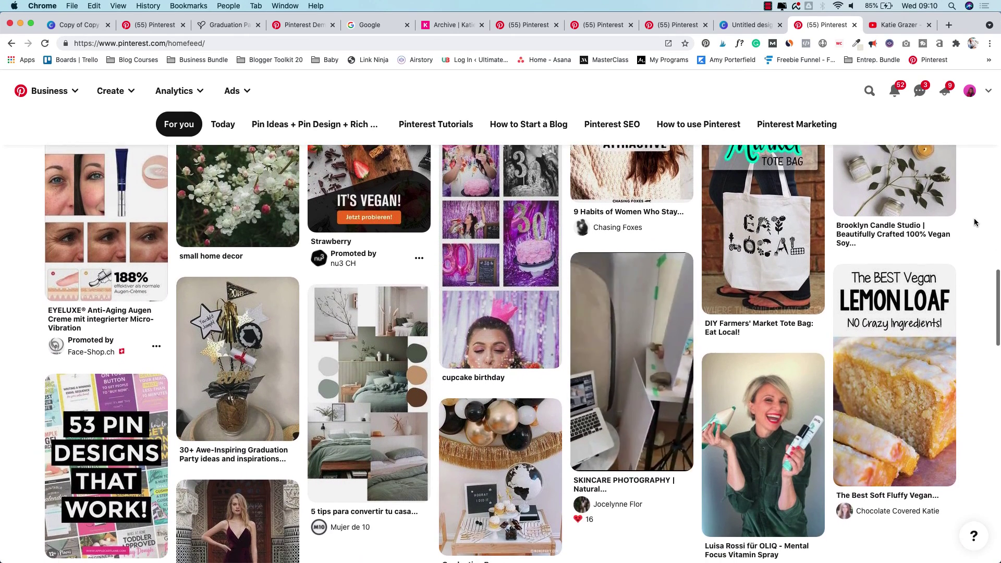
scroll(975, 223, "down", 2)
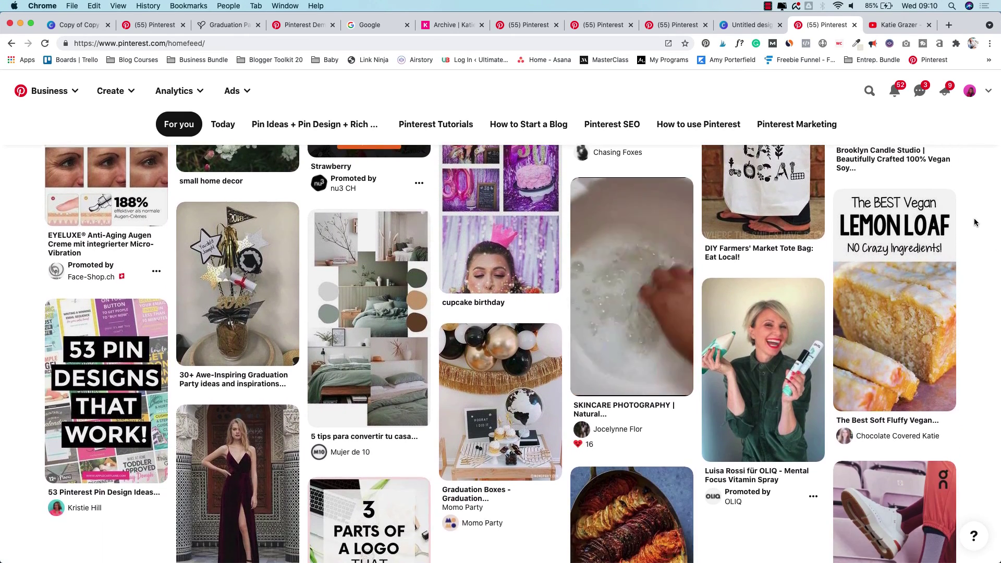
- Switch to the open YouTube channel page, look over its Pinterest video playlists, and return to the Pinterest home feed
key("ctrl+Tab")
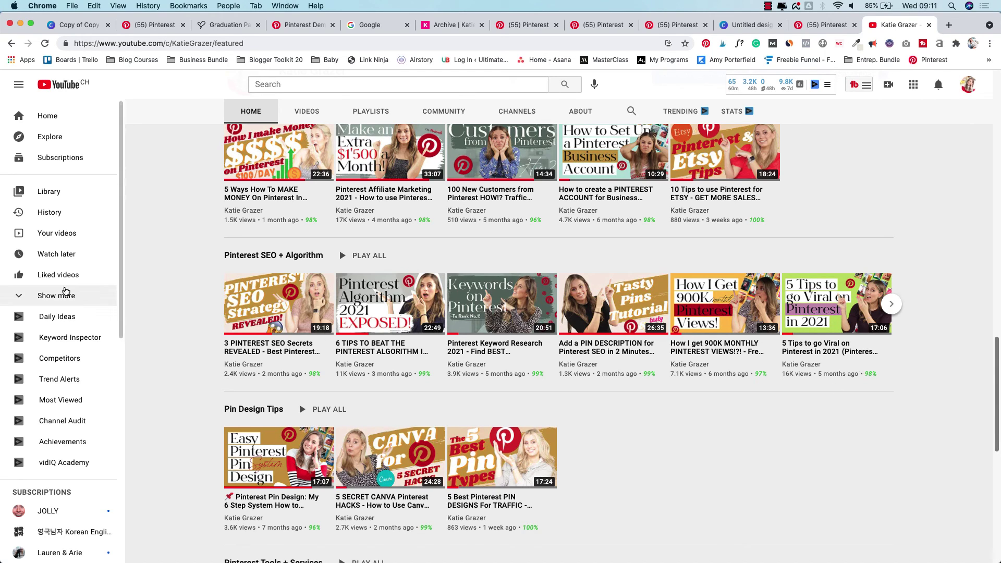
scroll(214, 271, "up", 8)
scroll(218, 289, "down", 10)
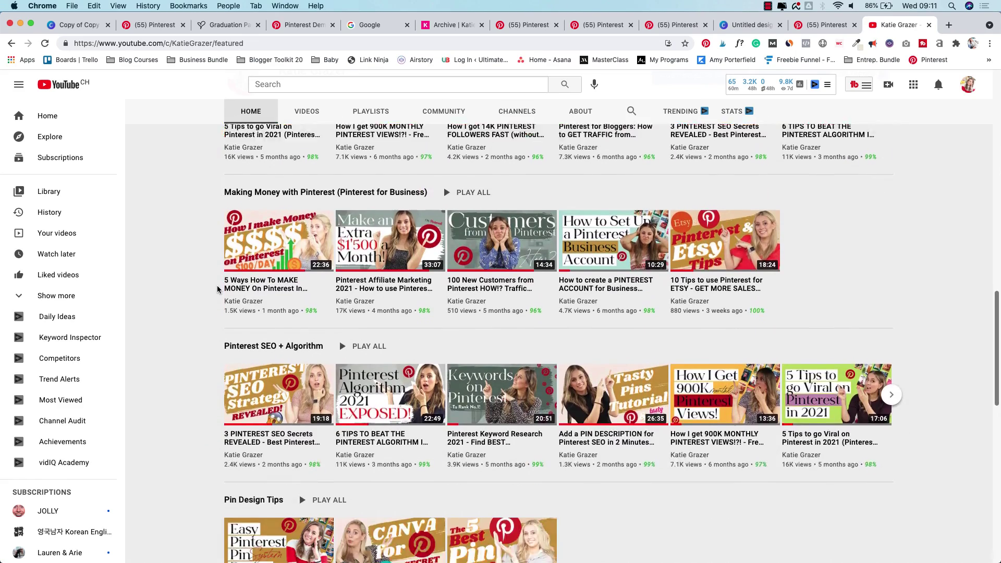
left_click(820, 27)
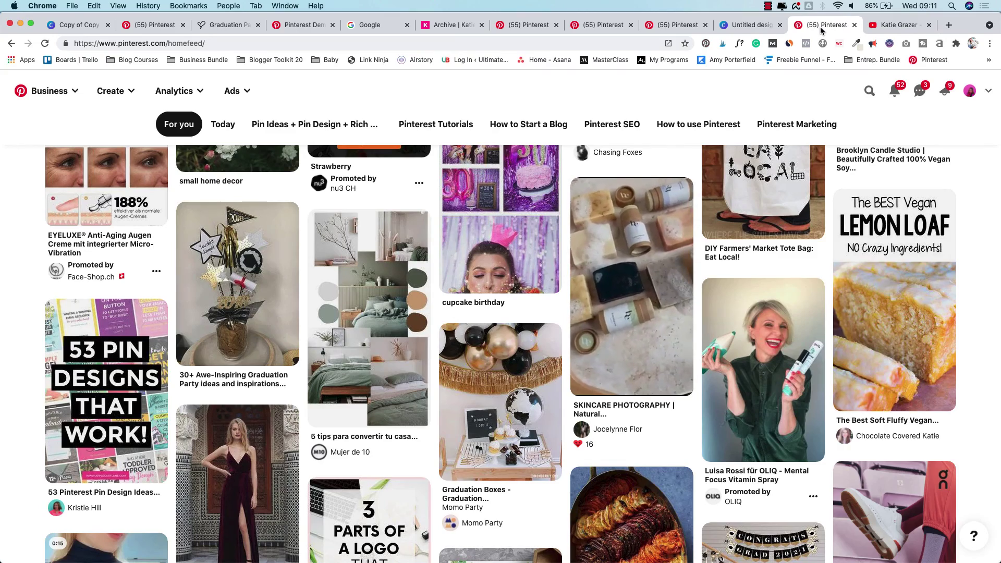